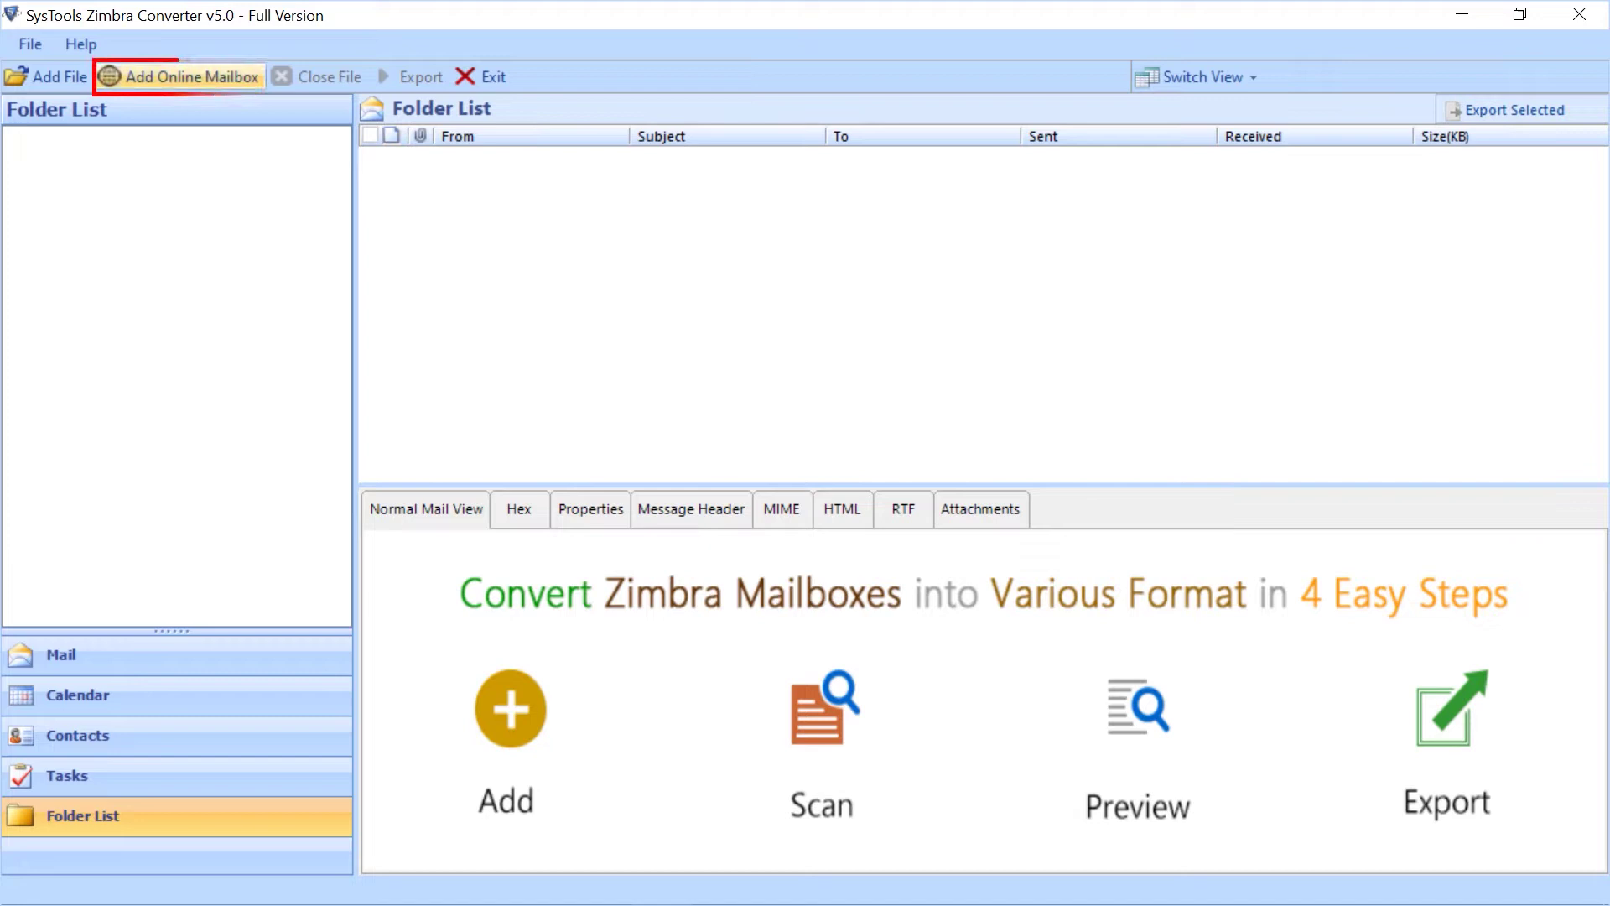
- Add an online Zimbra mailbox with its credentials and server IP 102.254.206.227
left_click(180, 77)
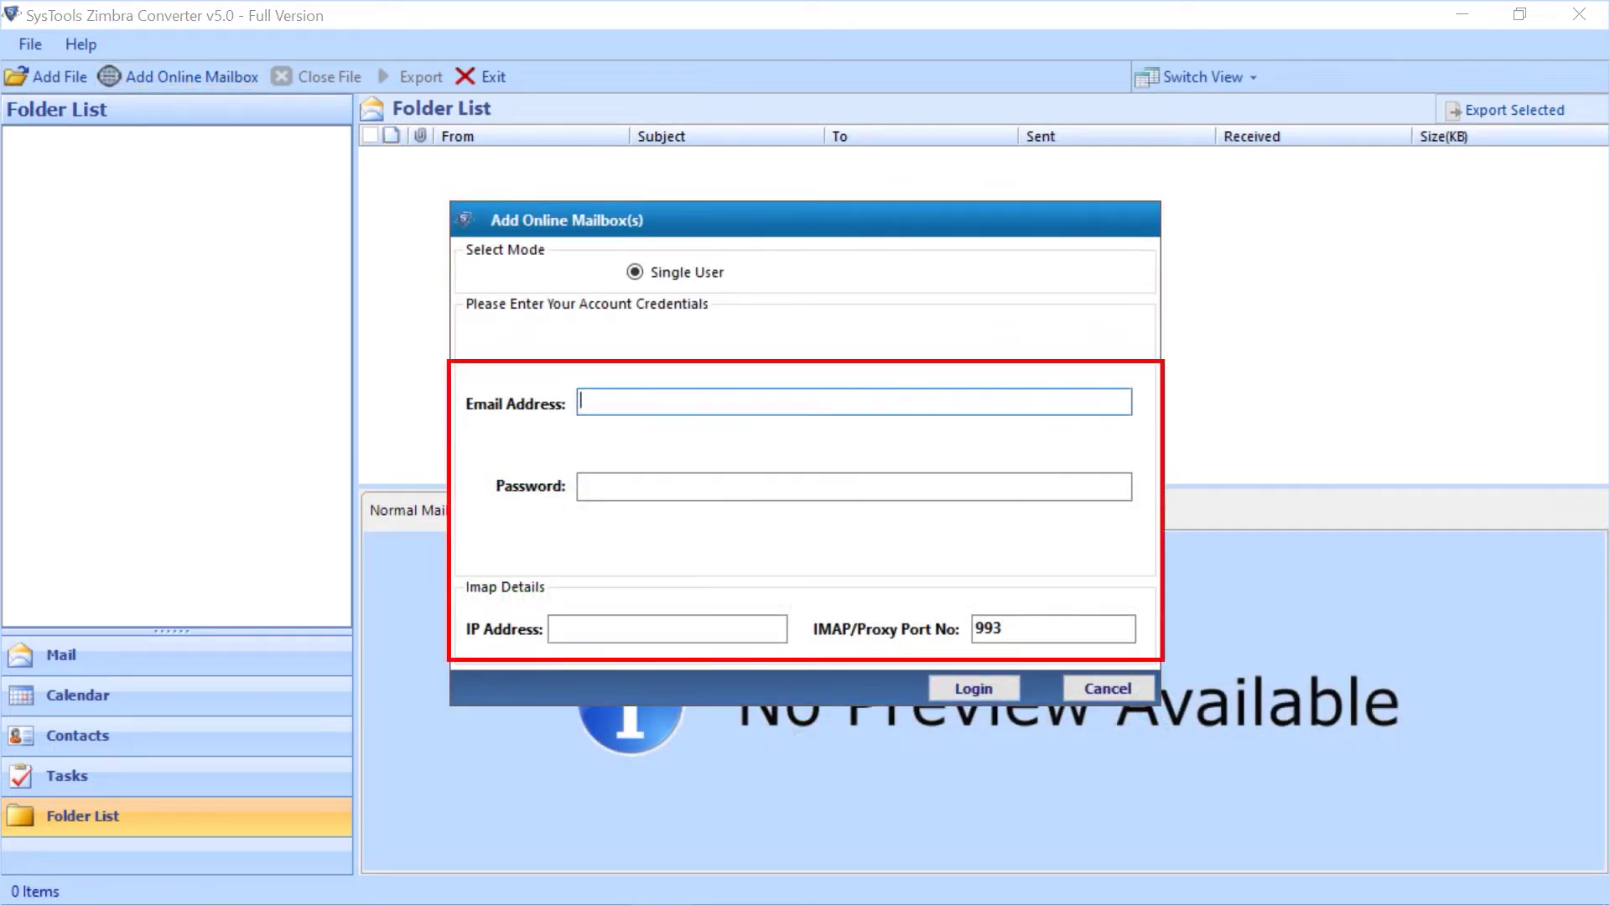
type("username@myzimbra.com")
type("*********")
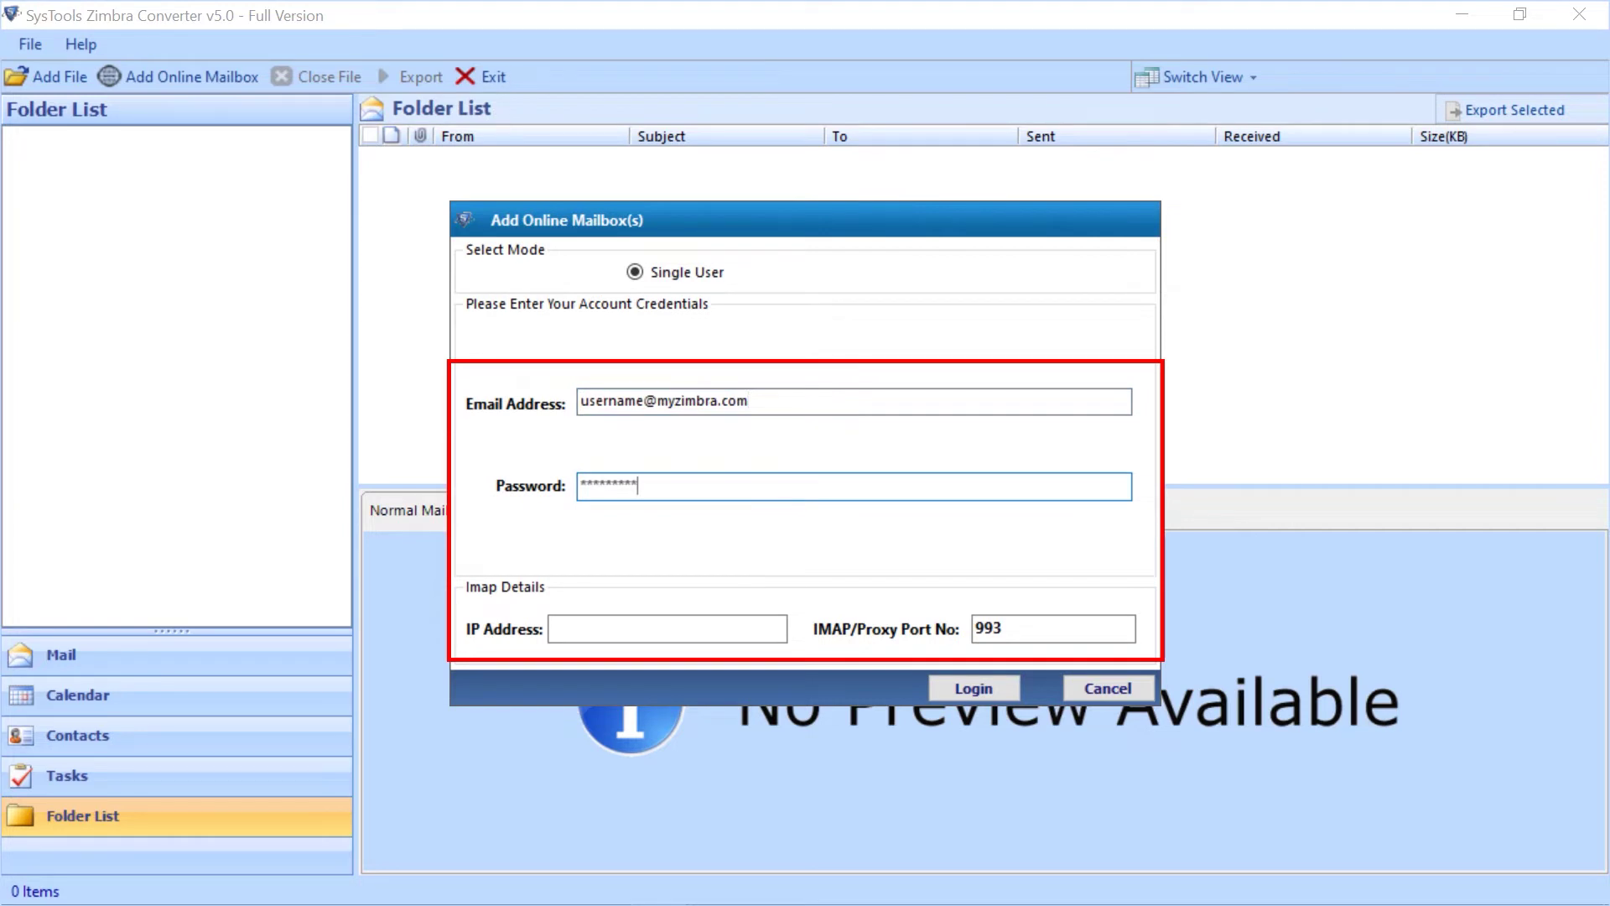
key("Tab")
type("102.254.206.227")
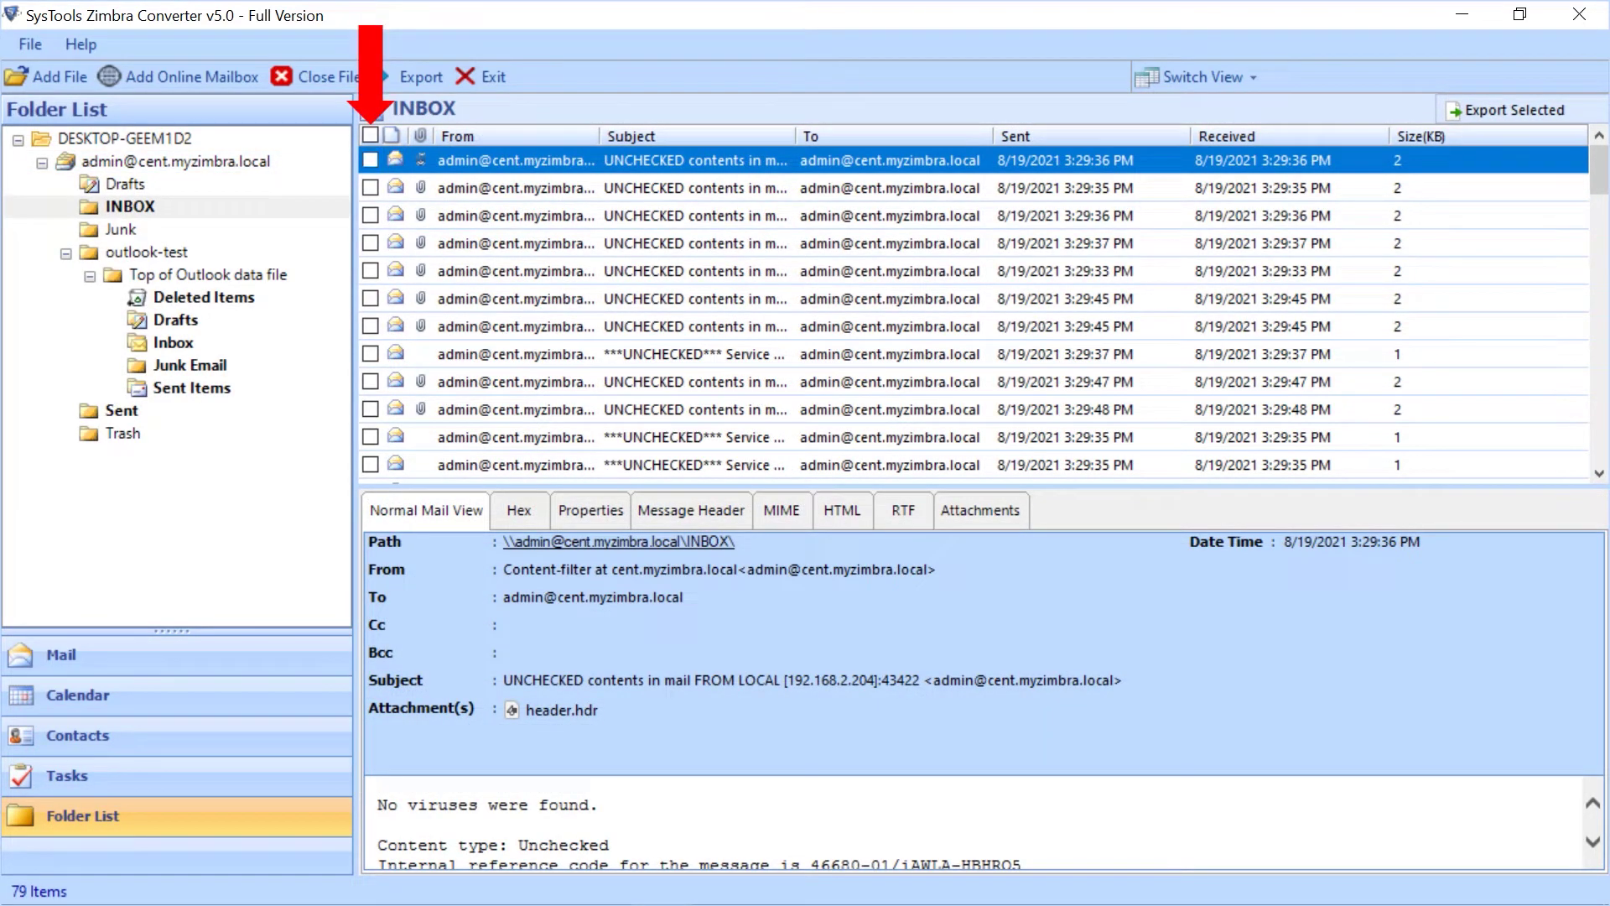
- Check the first five INBOX messages and bring up their actions menu
left_click(370, 135)
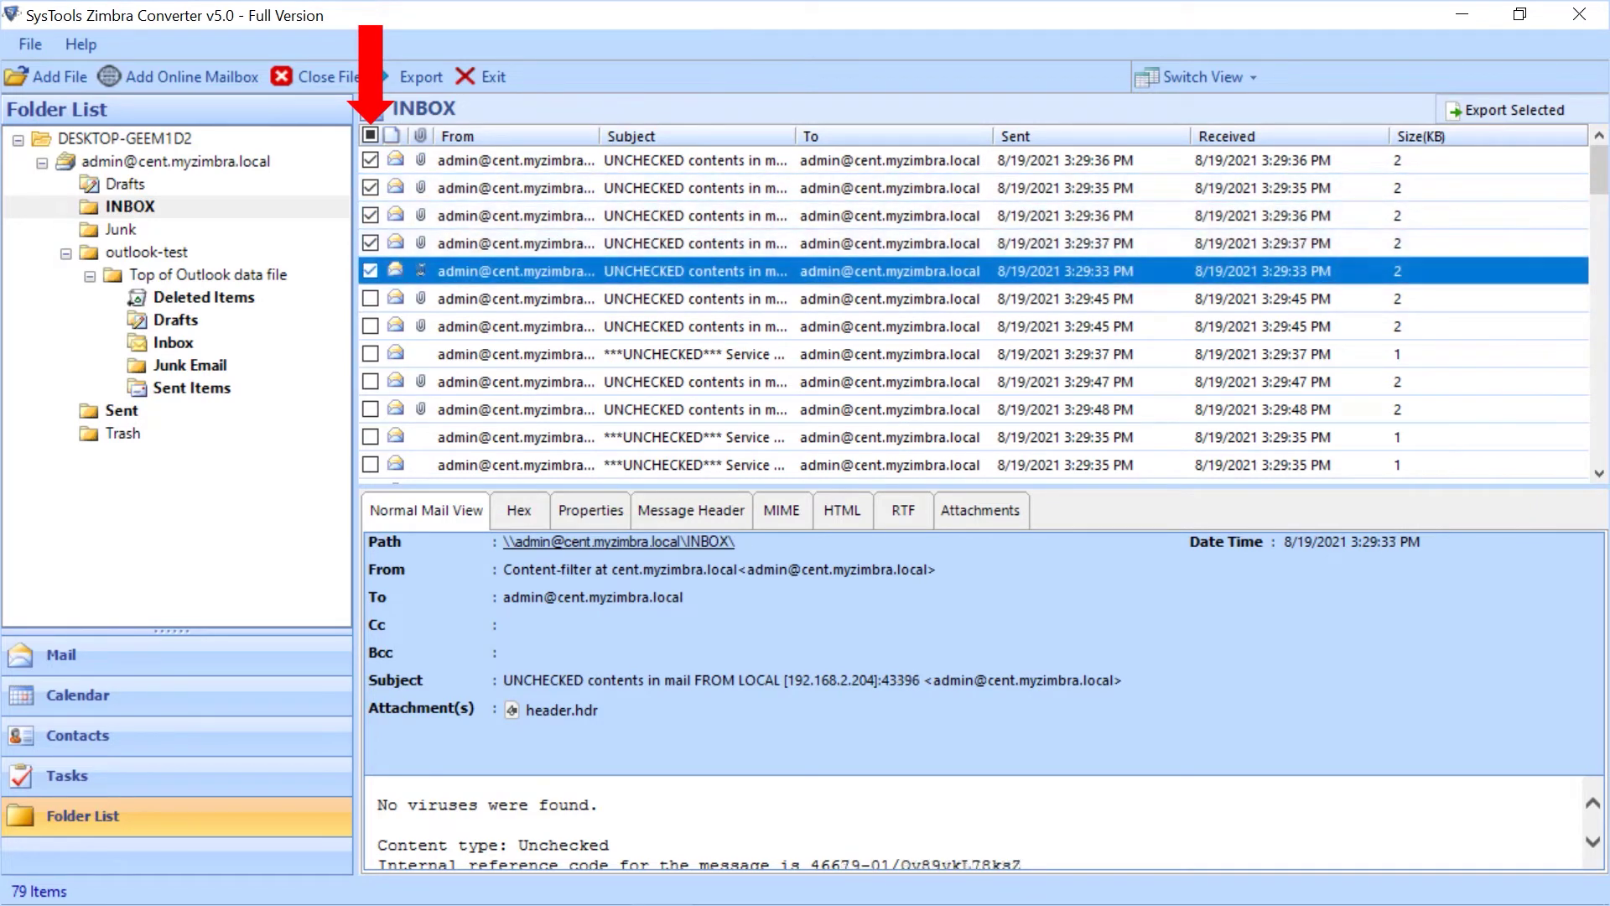
right_click(470, 273)
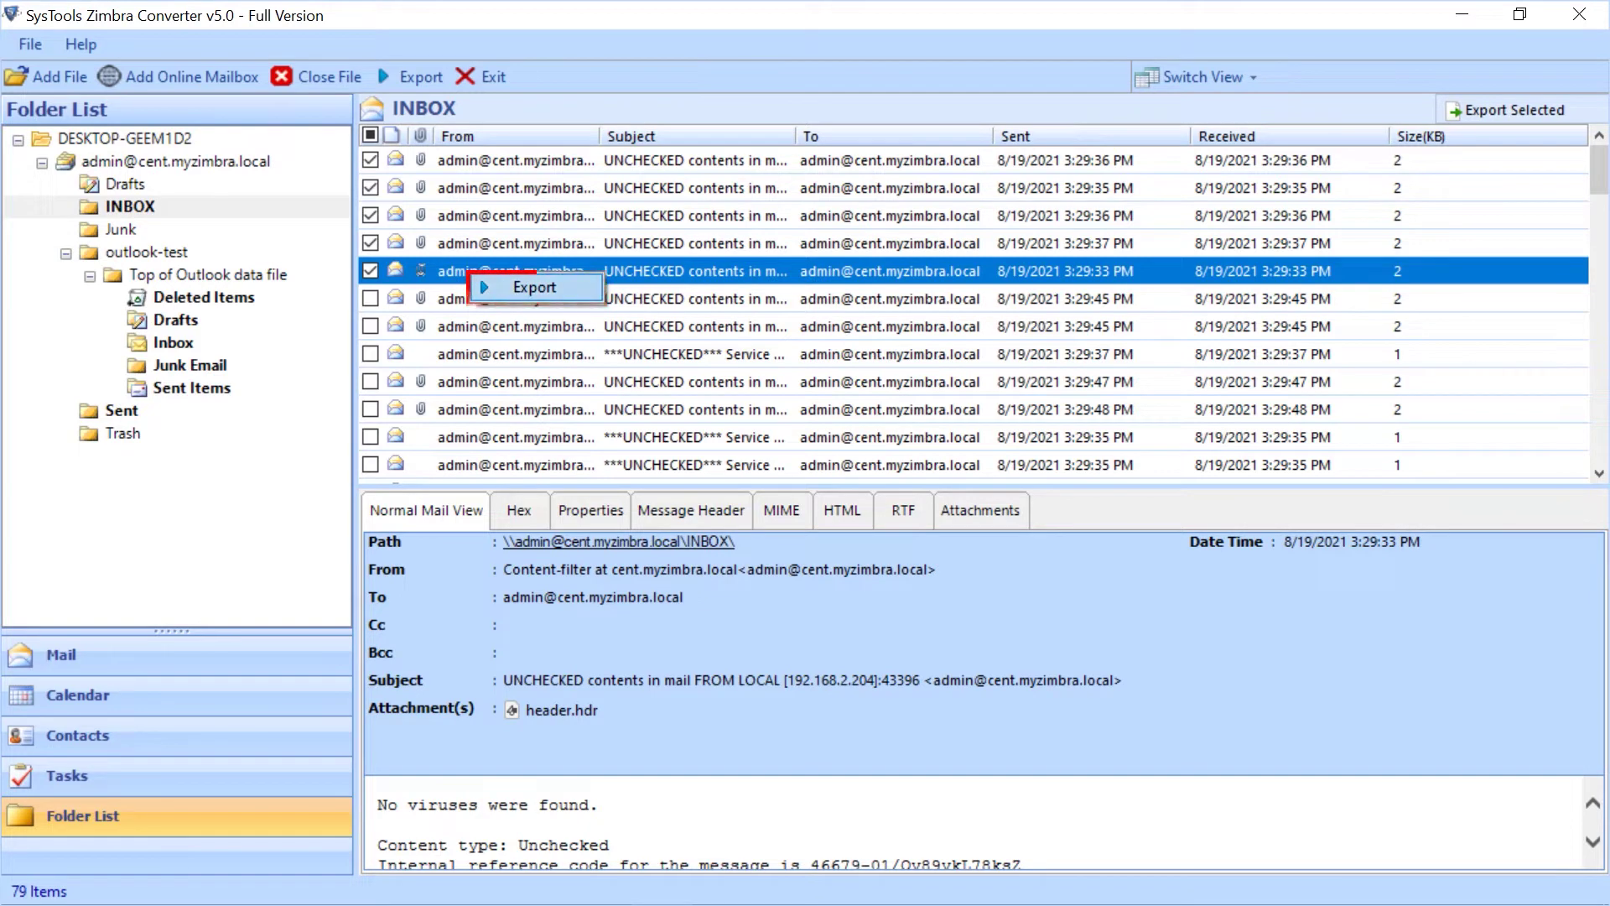
- Choose Export for the checked messages and browse the PST, MBOX, PDF and EML formats
left_click(534, 287)
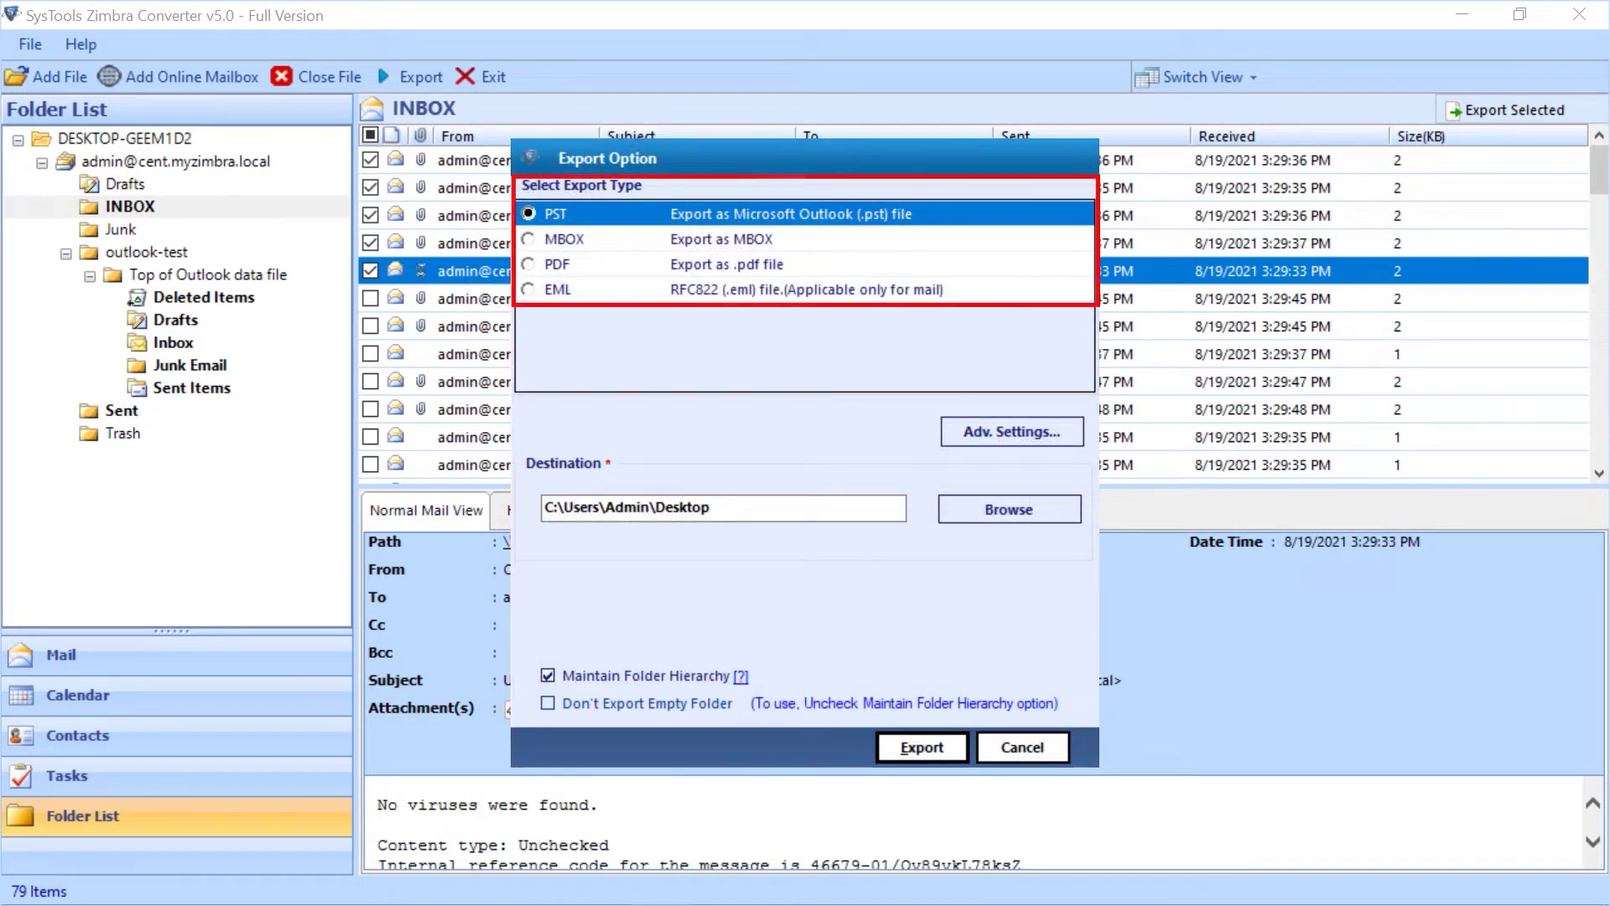
key("Down")
key("Down")
key("Down")
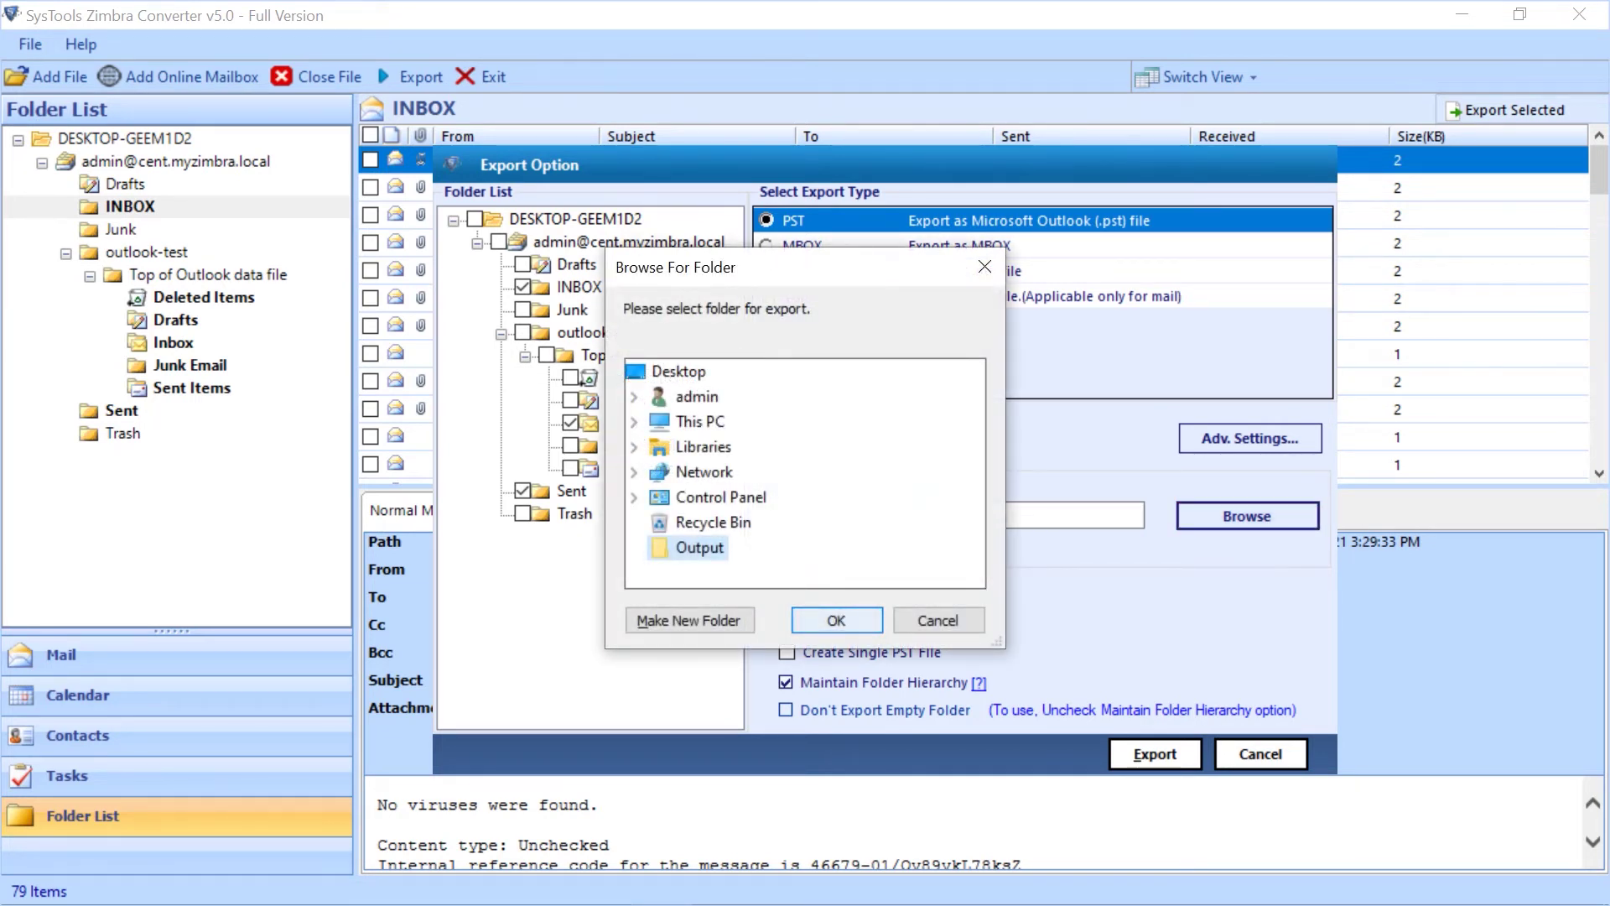
- Confirm Desktop\Output as the destination and enable Create Single PST File
key("Return")
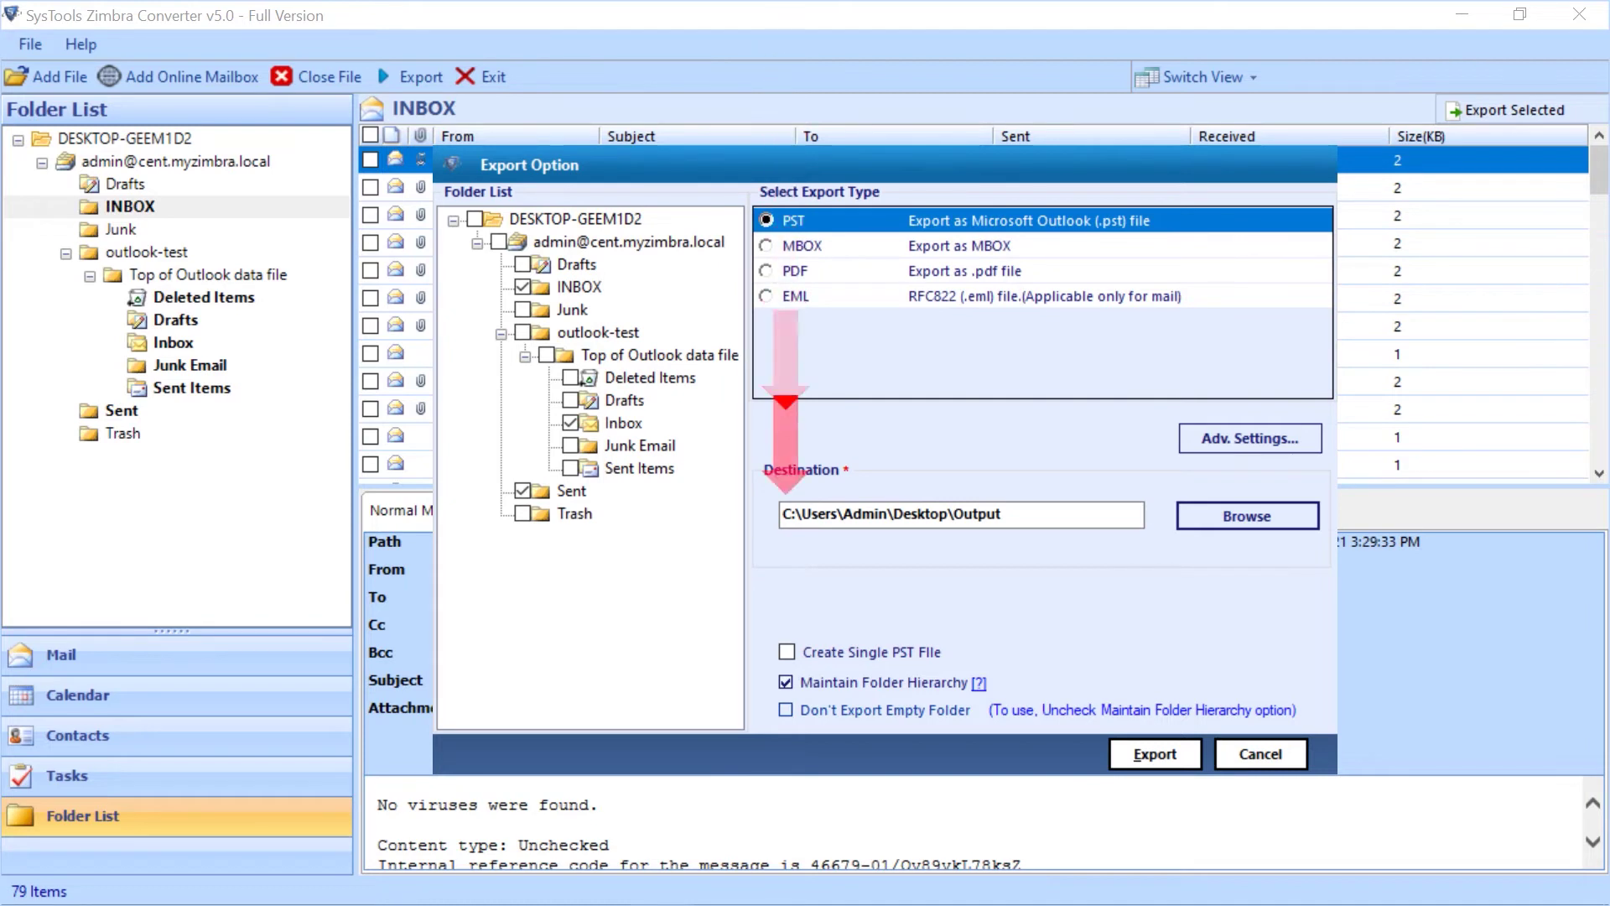
key("Tab")
key("space")
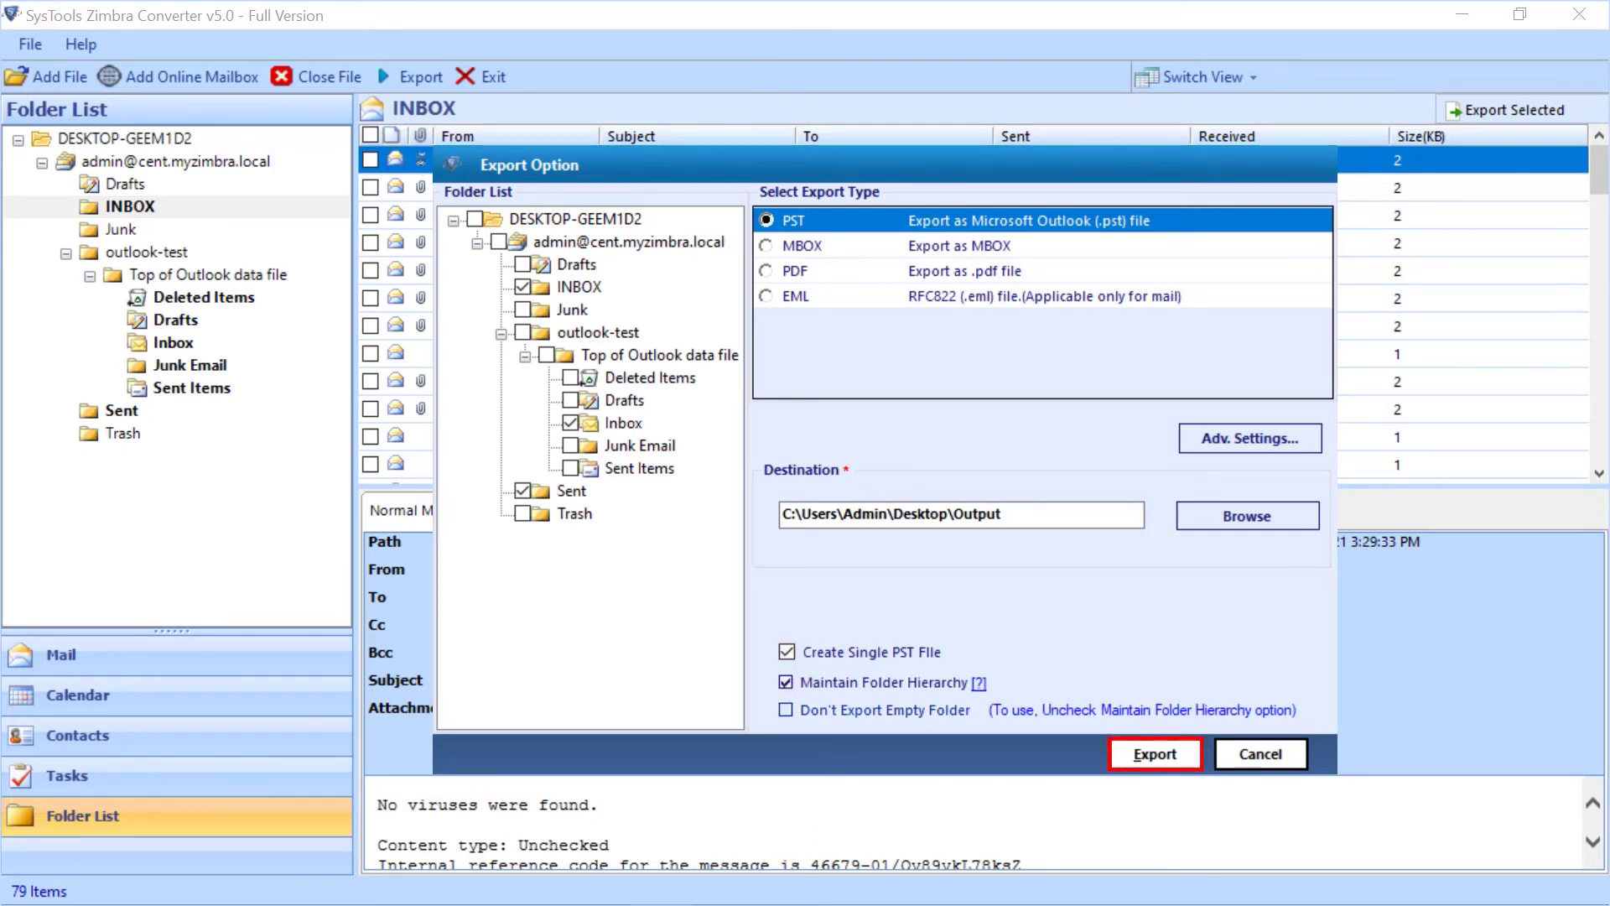
- Run the PST export and save its report as 'export report' CSV on the Desktop
key("Return")
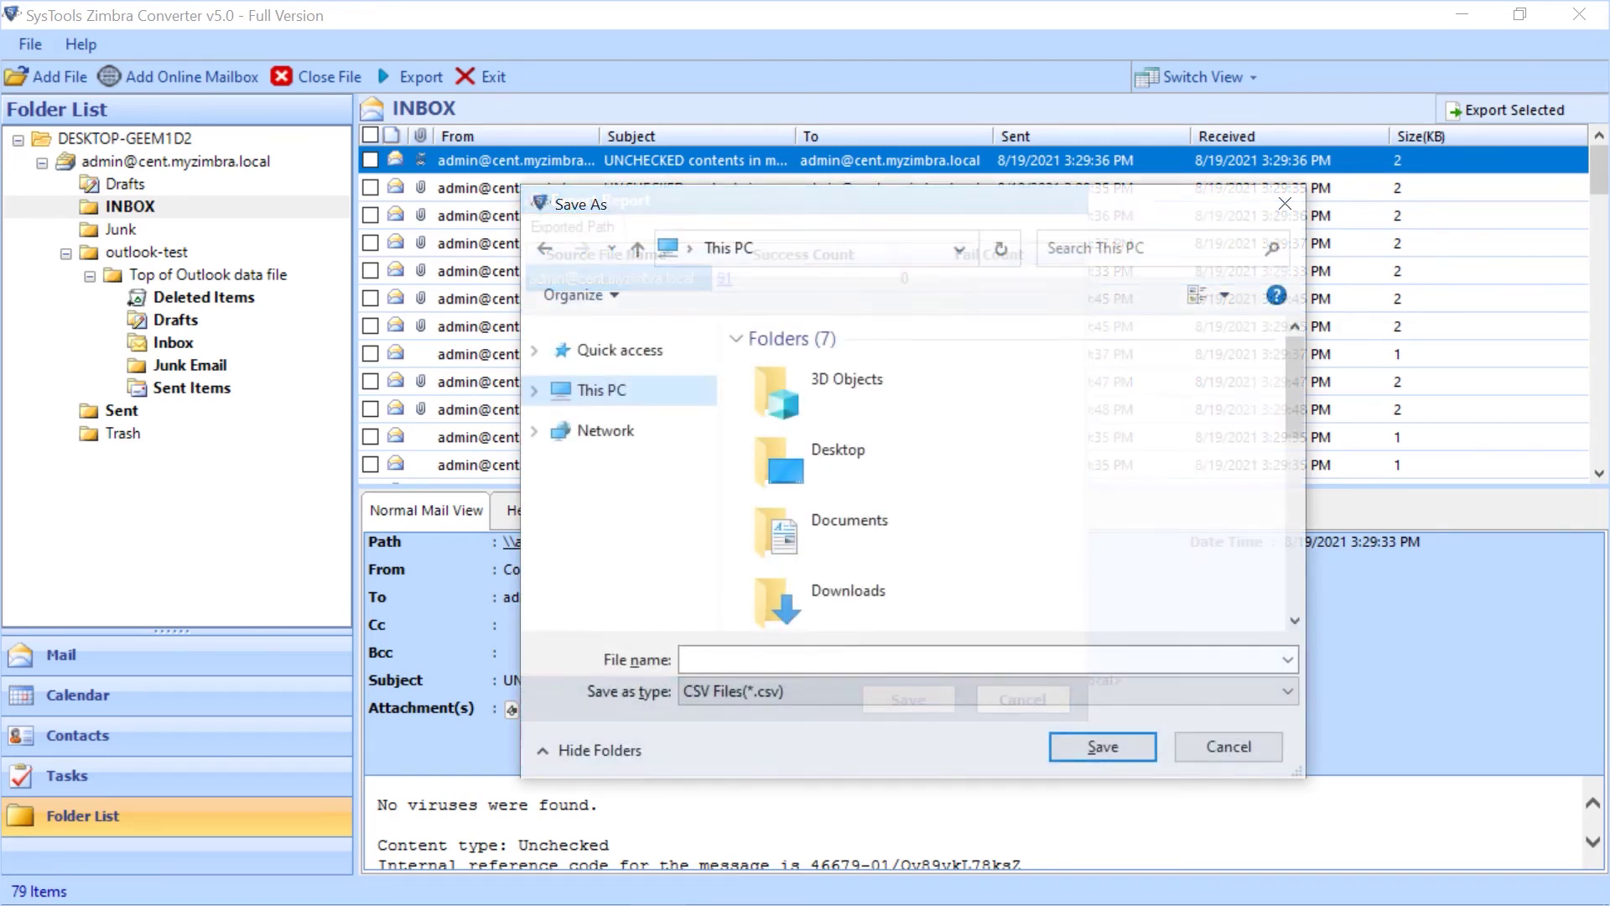
double_click(838, 456)
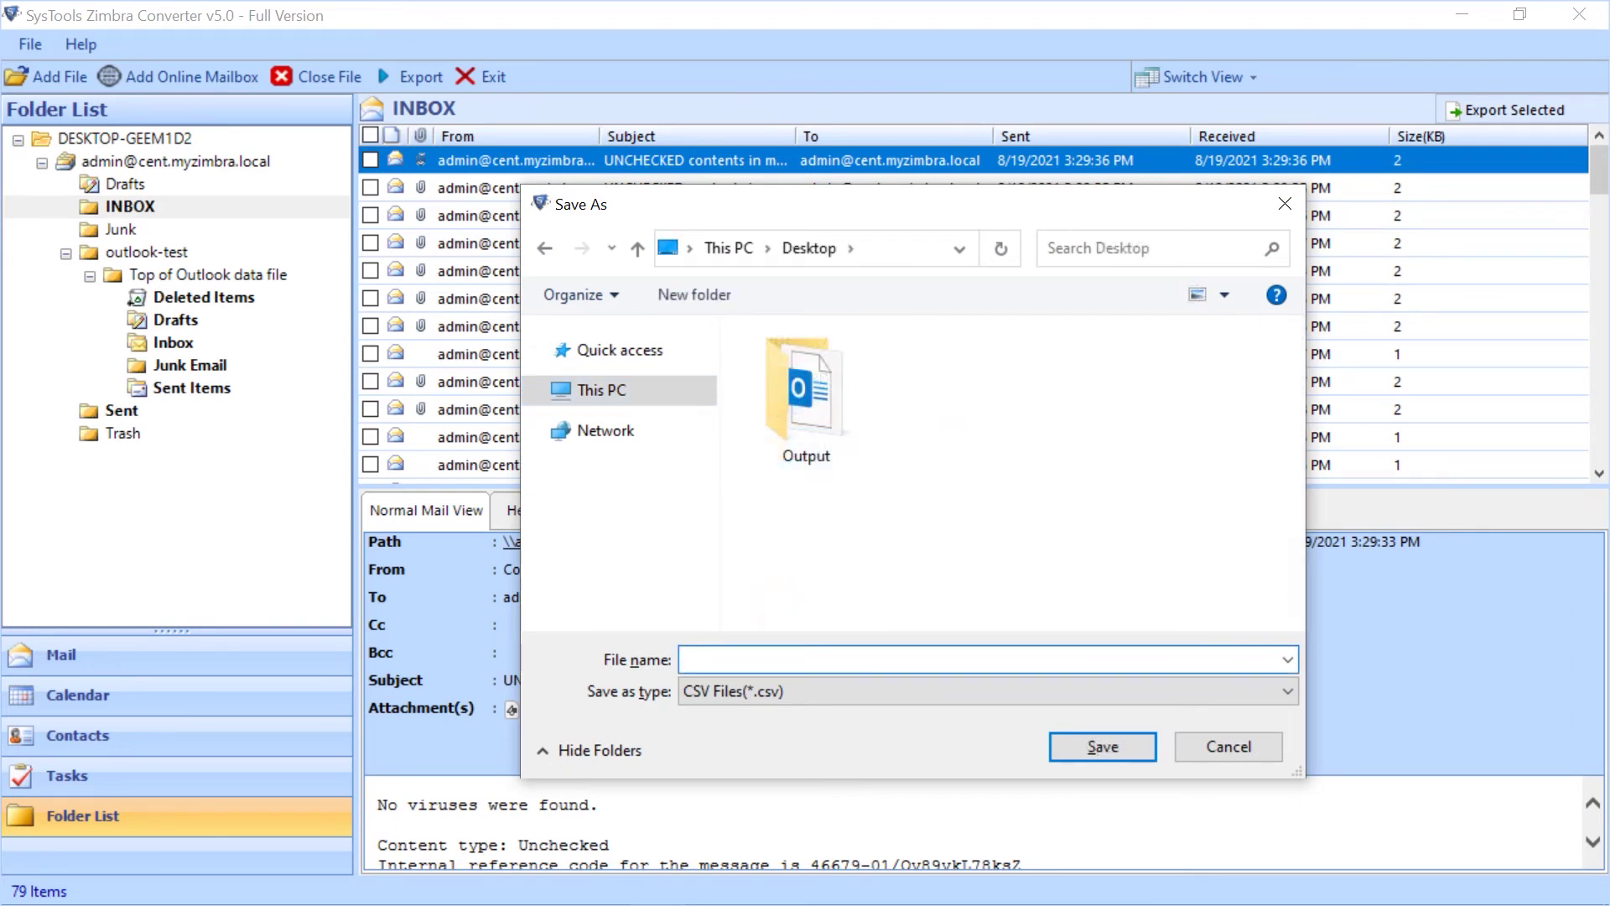
type("export report")
key("Return")
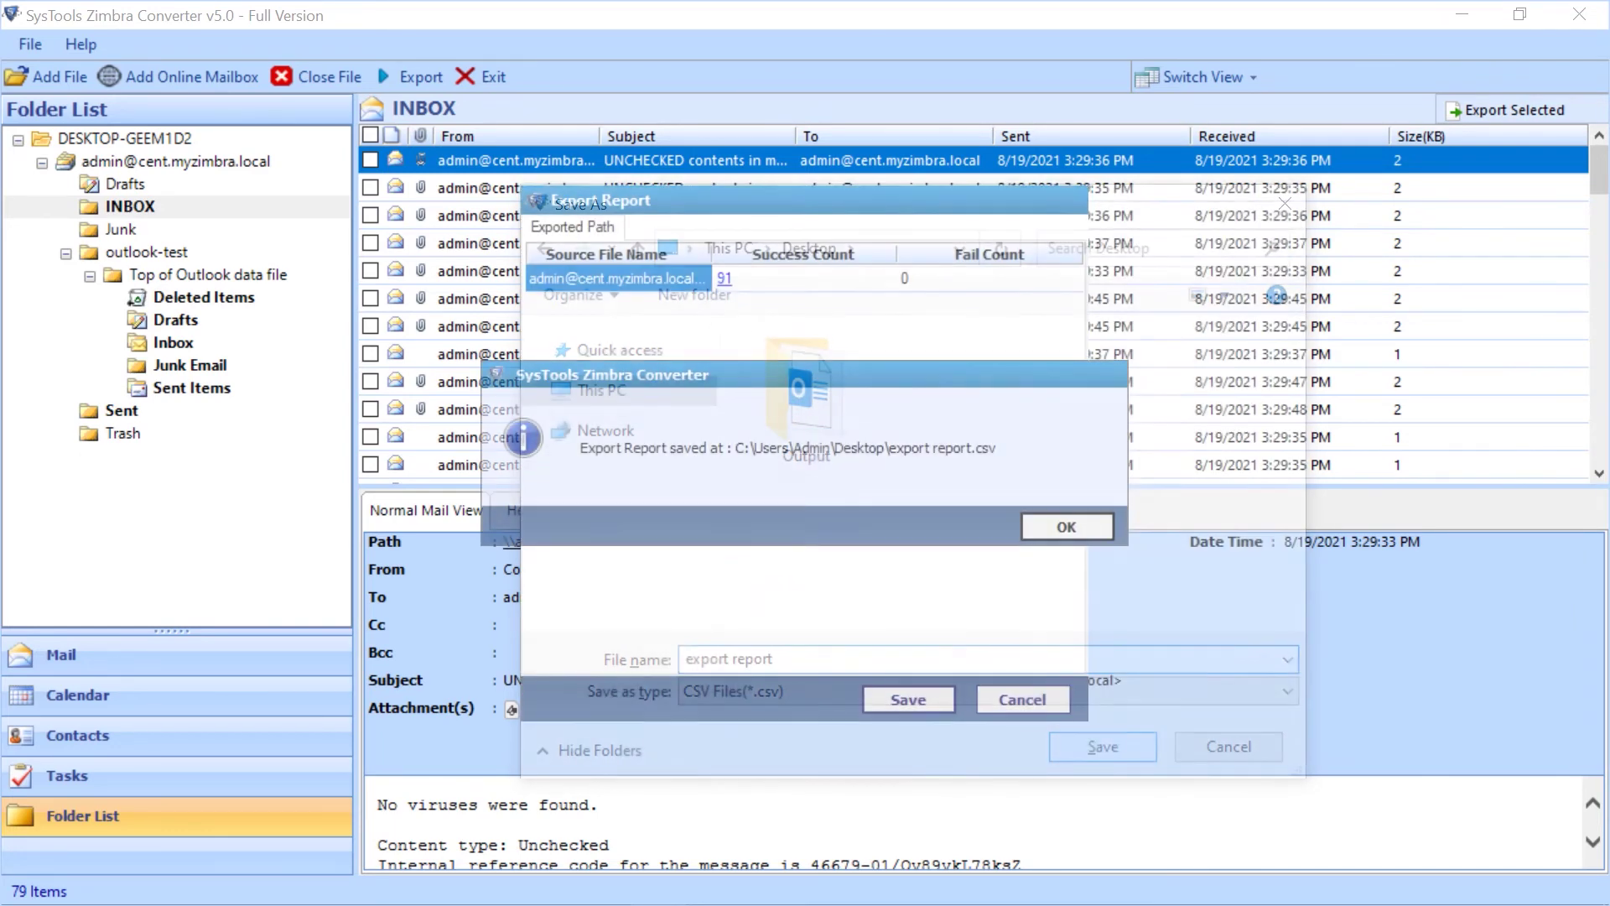